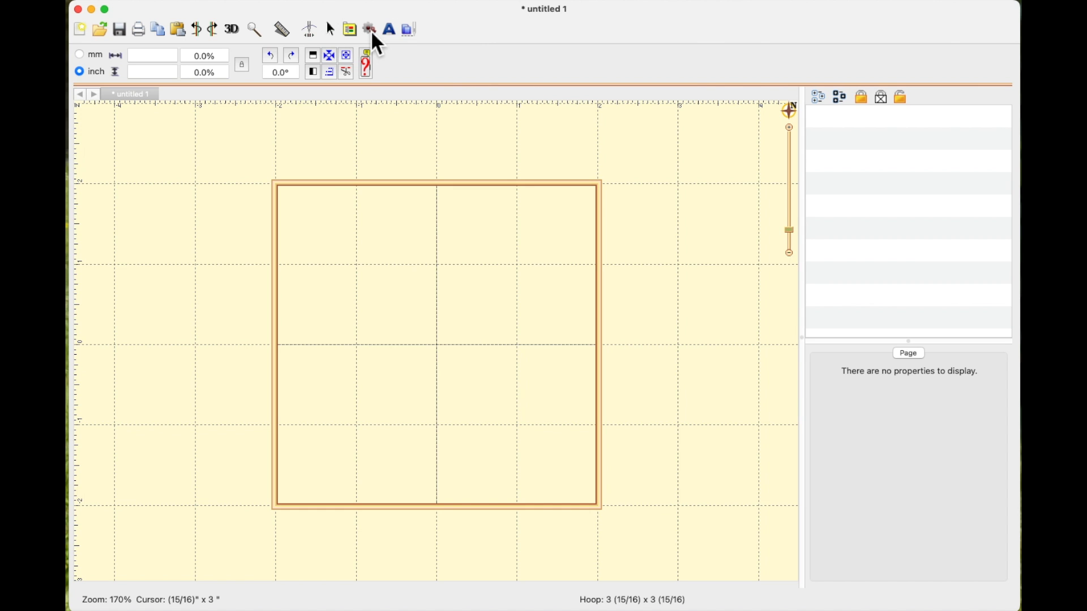
Insert the Appliqué Circle design from the Applique Shapes category of the Embrilliance library catalog
left_click(371, 31)
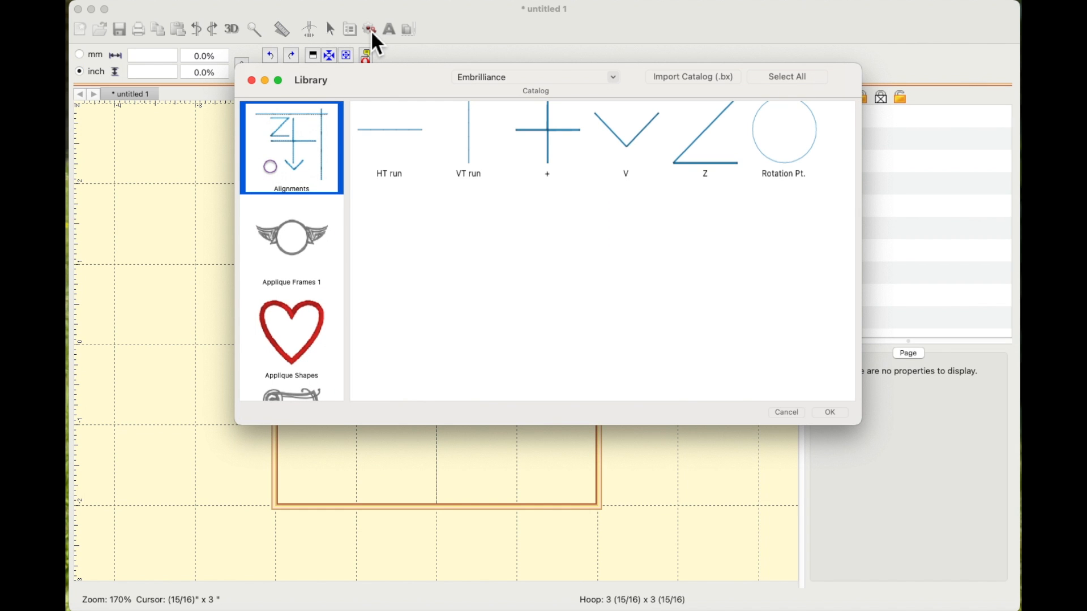
mouse_move(378, 72)
left_mouse_down()
mouse_move(440, 77)
mouse_move(384, 85)
left_mouse_up()
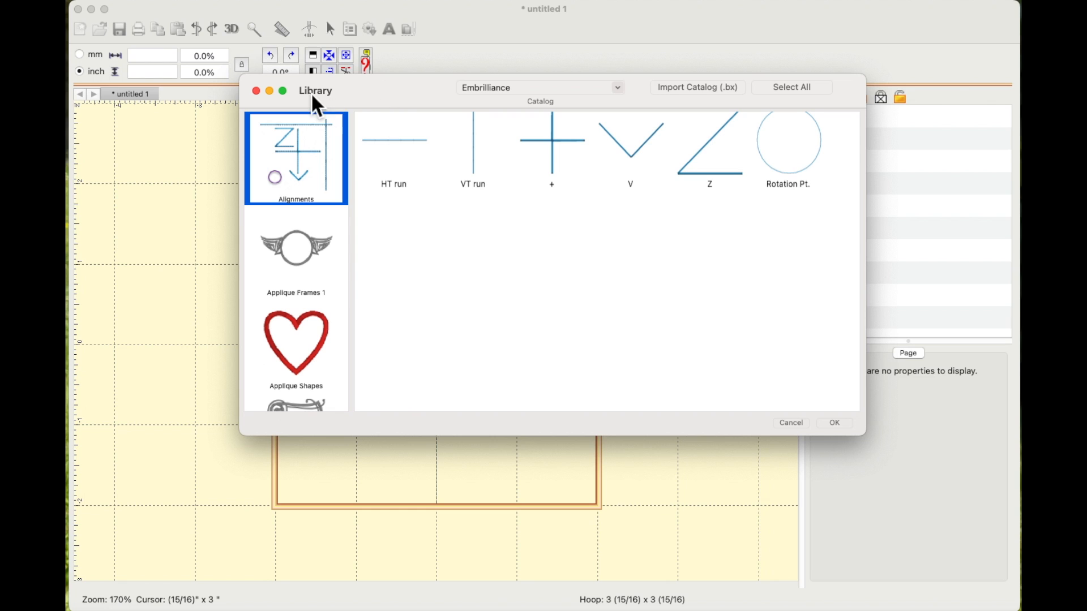
left_click(620, 88)
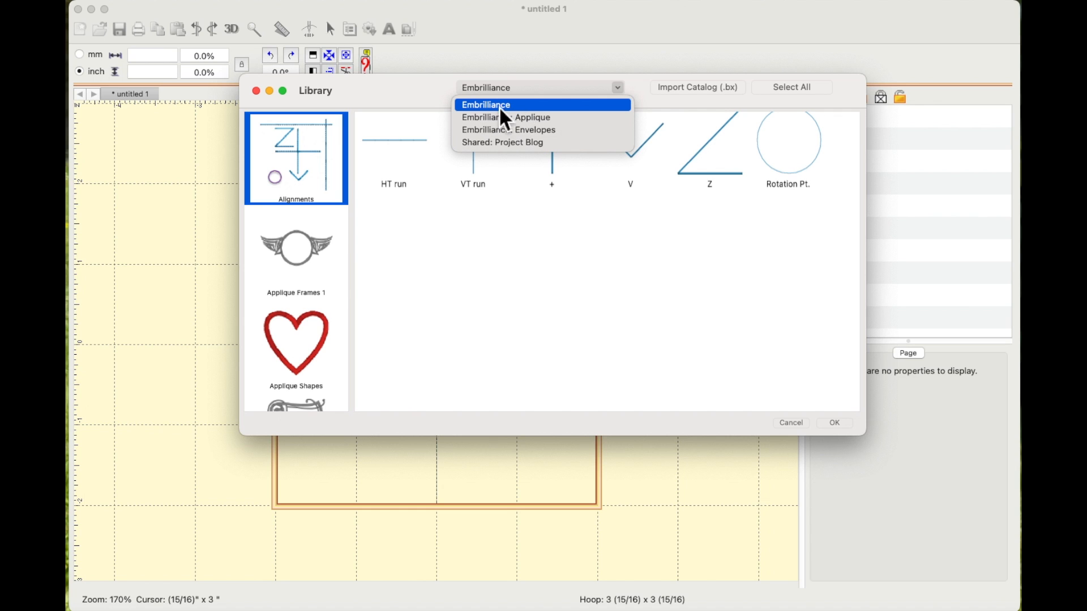
left_click(557, 105)
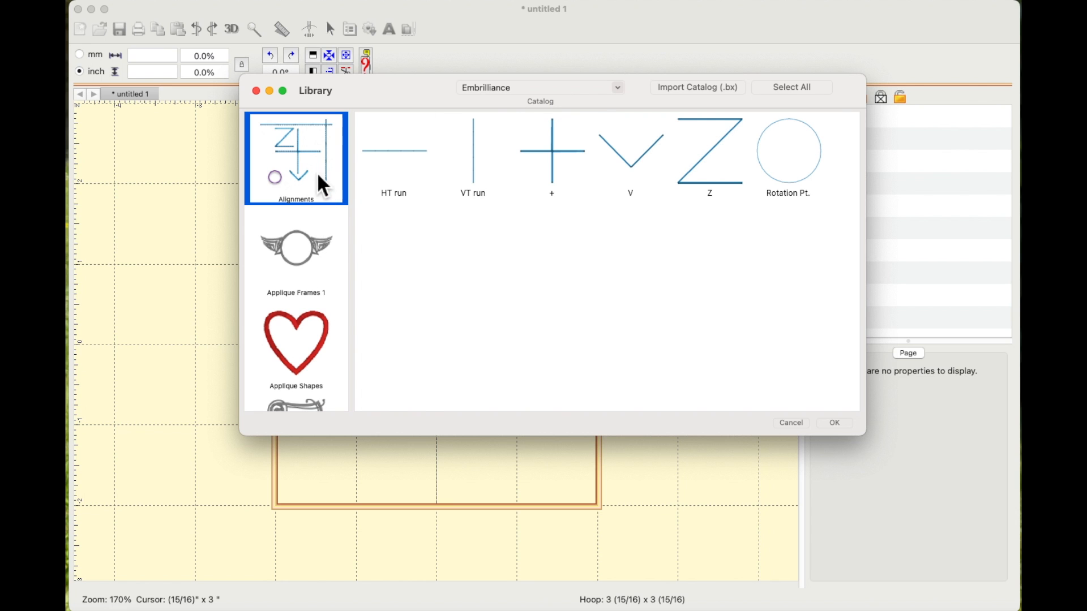
scroll(318, 174, "down", 5)
scroll(317, 174, "up", 5)
scroll(311, 351, "down", 1)
left_click(301, 321)
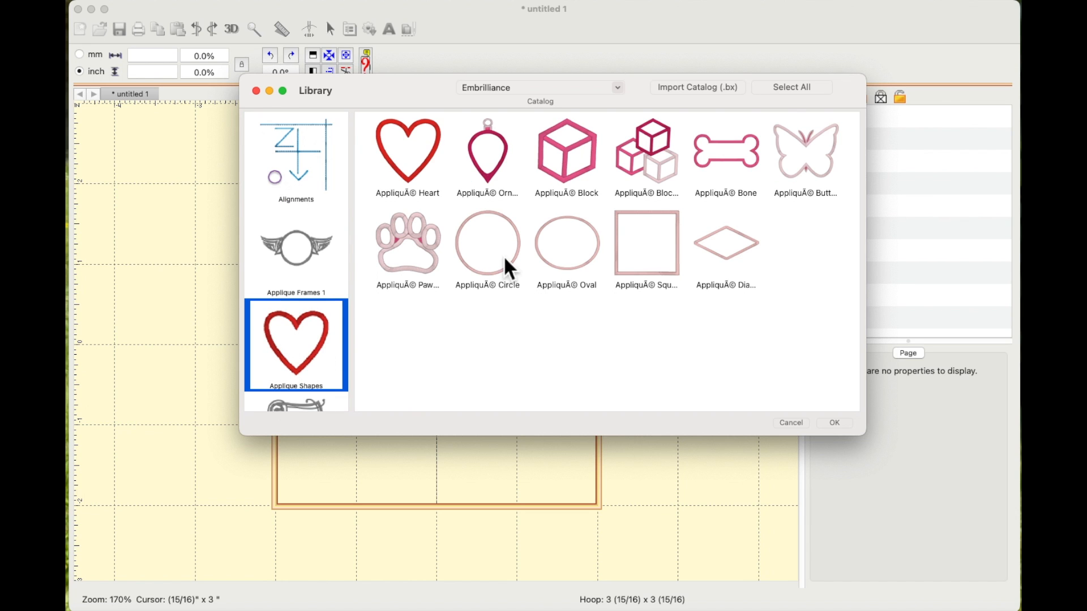
left_click(522, 250)
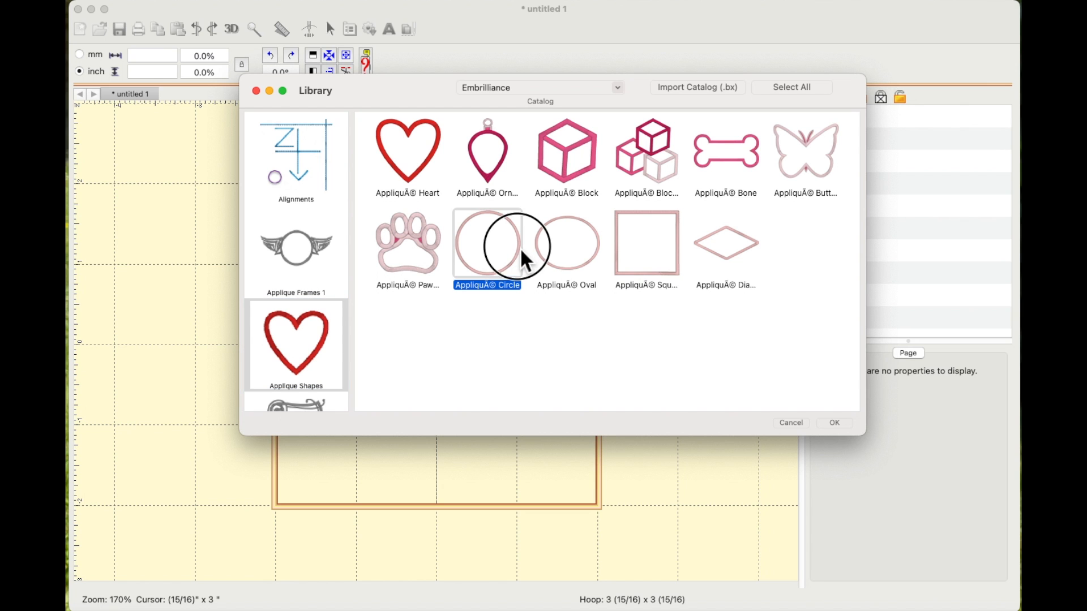
left_click(844, 425)
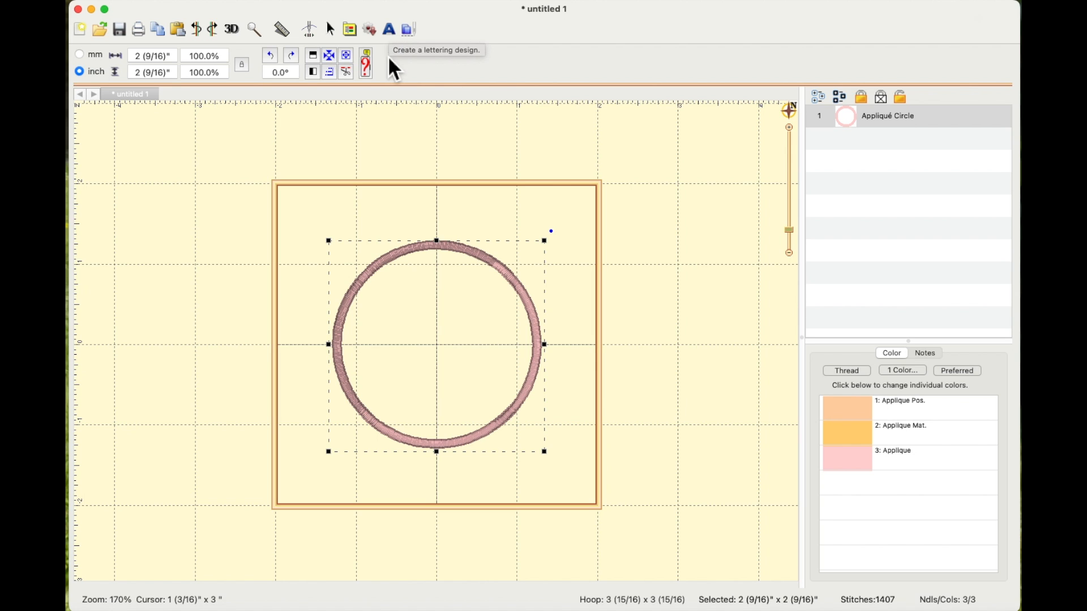
Add a lettering object in circular mode and set its text to Happy
left_click(391, 32)
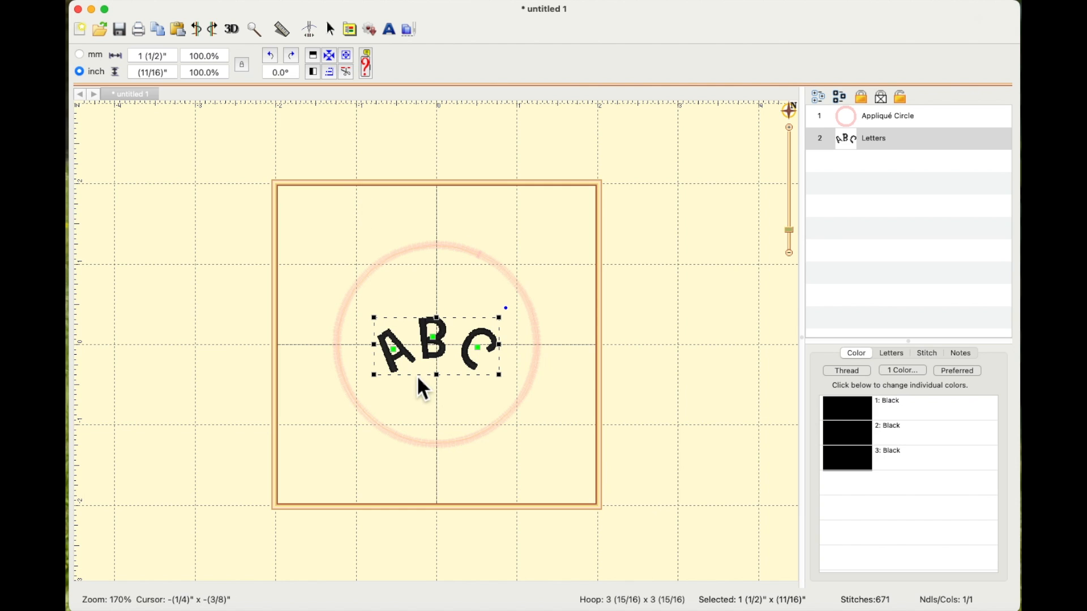
left_click(854, 144)
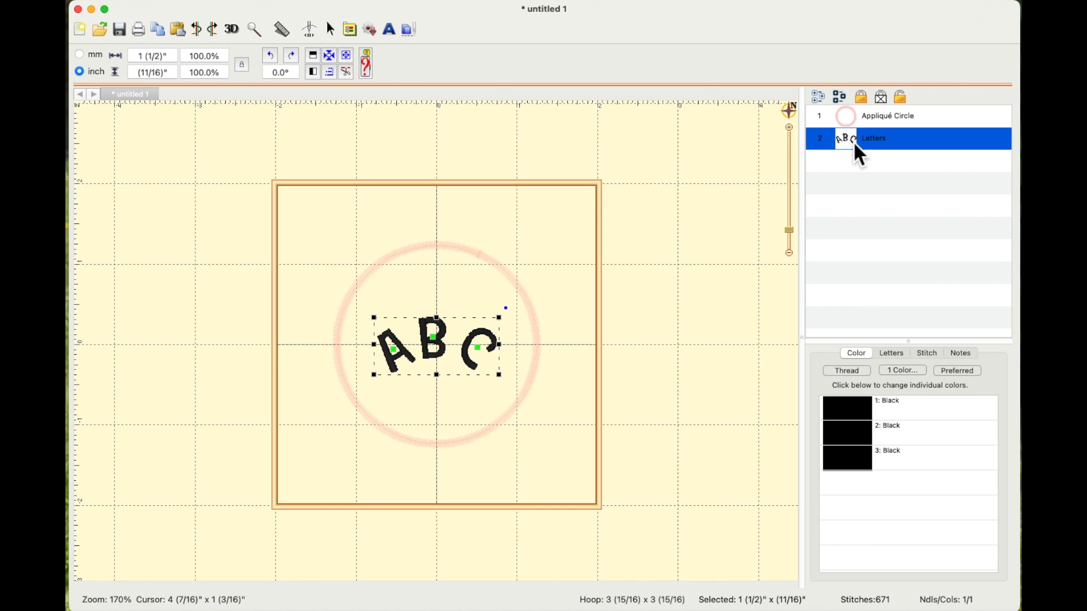
left_click(894, 355)
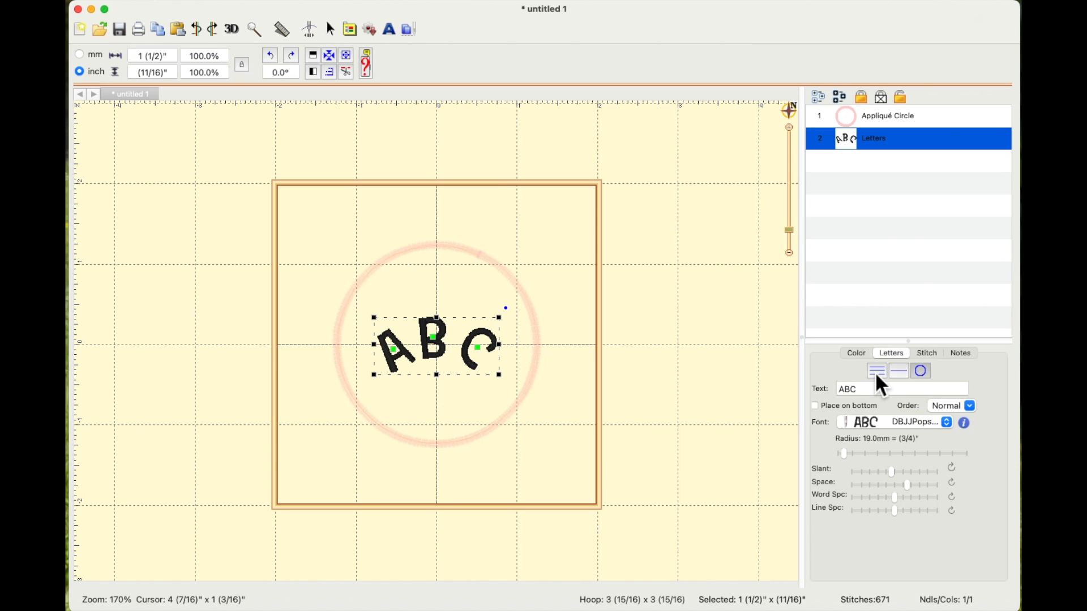
left_click(900, 372)
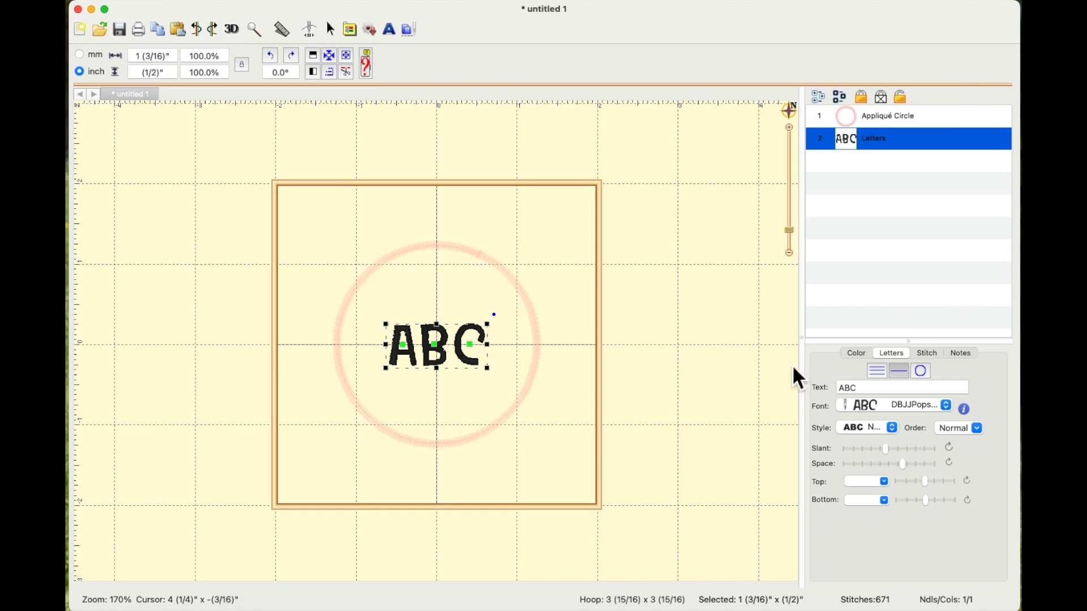
left_click(927, 376)
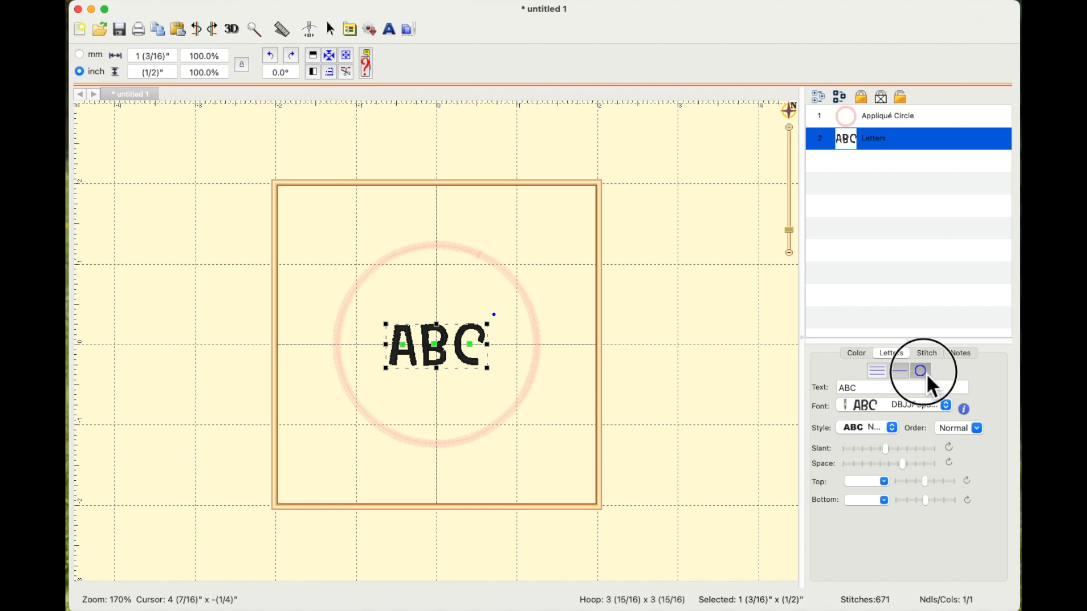
left_click_drag(873, 392, 831, 396)
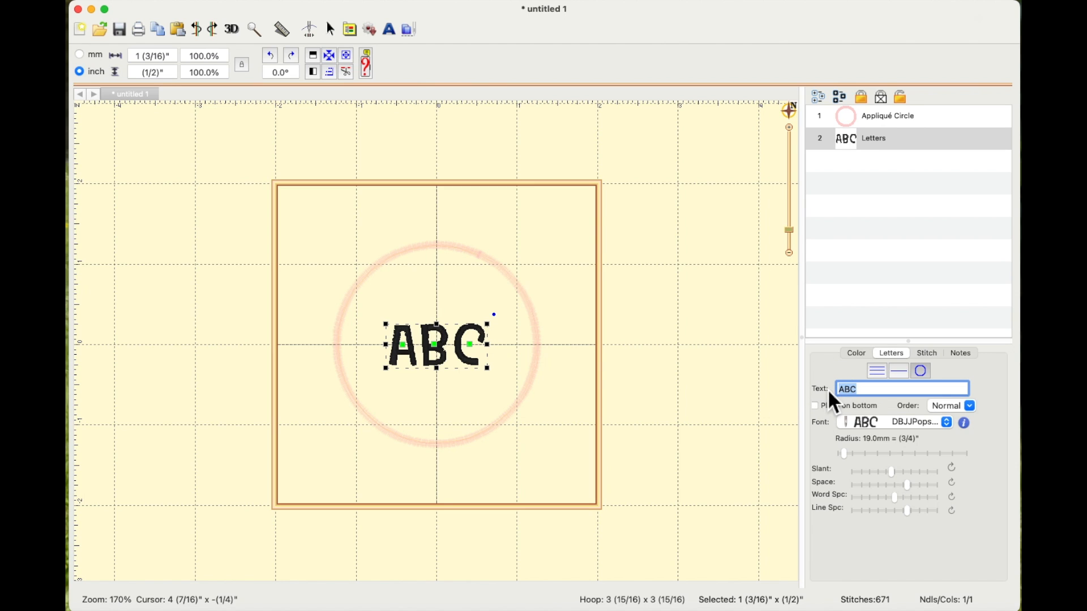
type("Happy")
key("Return")
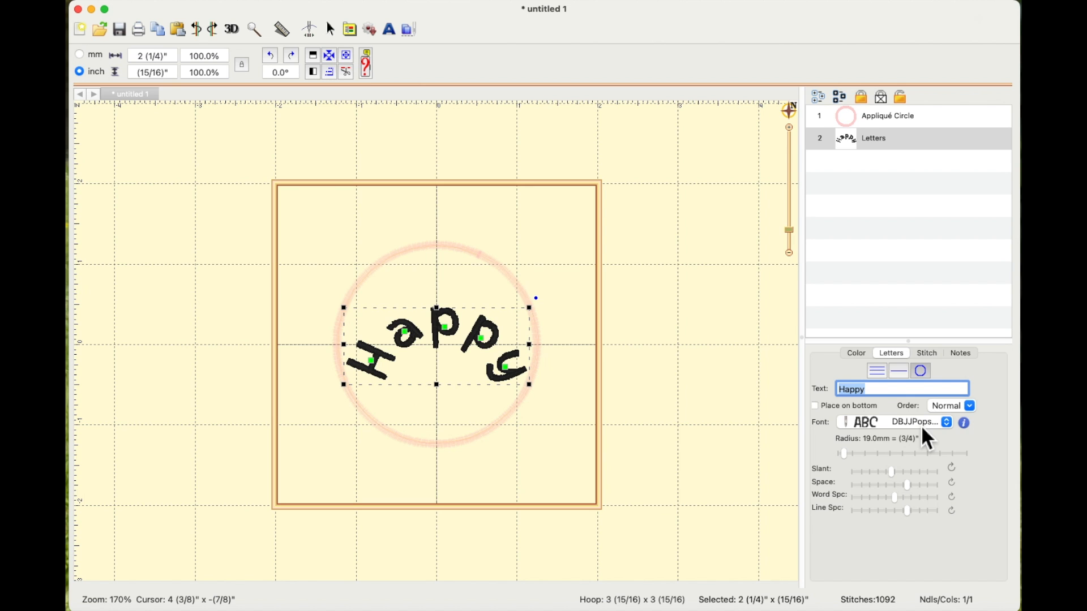
Move the Happy lettering up into the upper half of the appliqué circle and flatten its arc to a 23 mm radius
left_click_drag(450, 333, 451, 292)
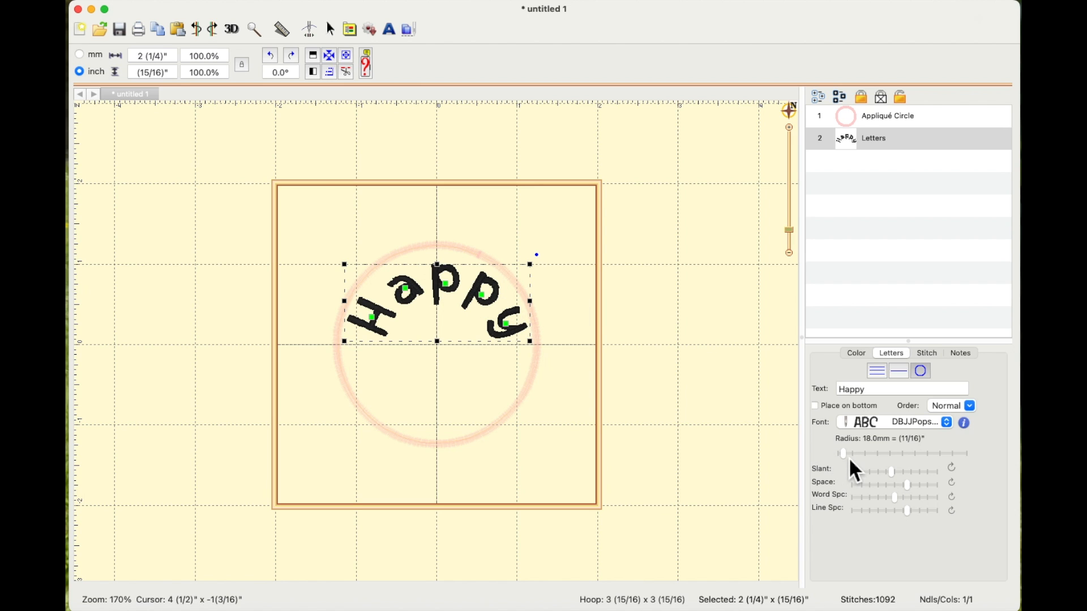
left_click_drag(850, 457, 981, 456)
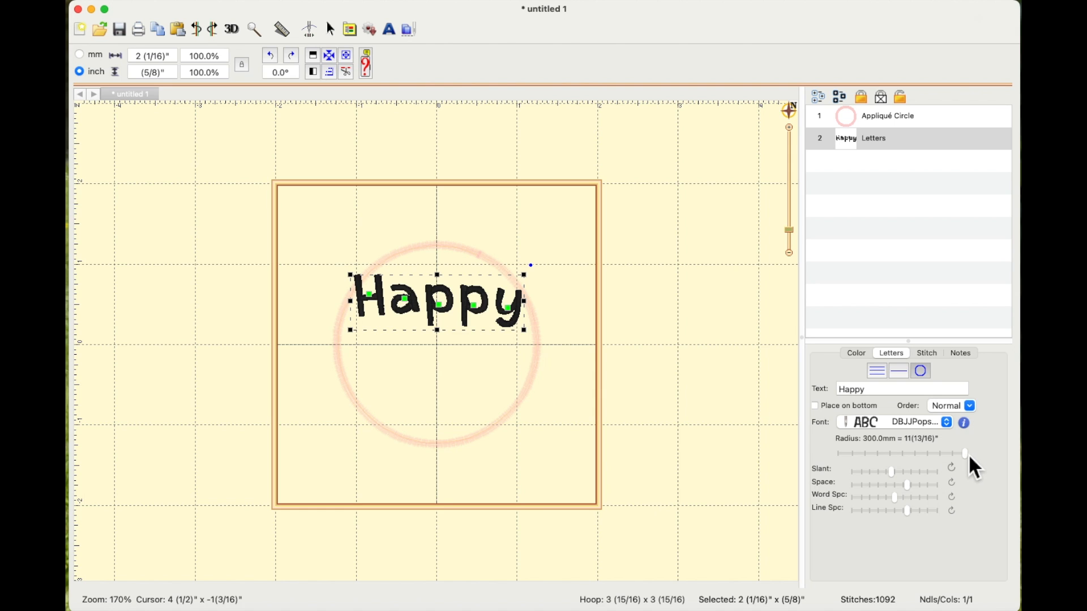
left_click_drag(967, 457, 851, 455)
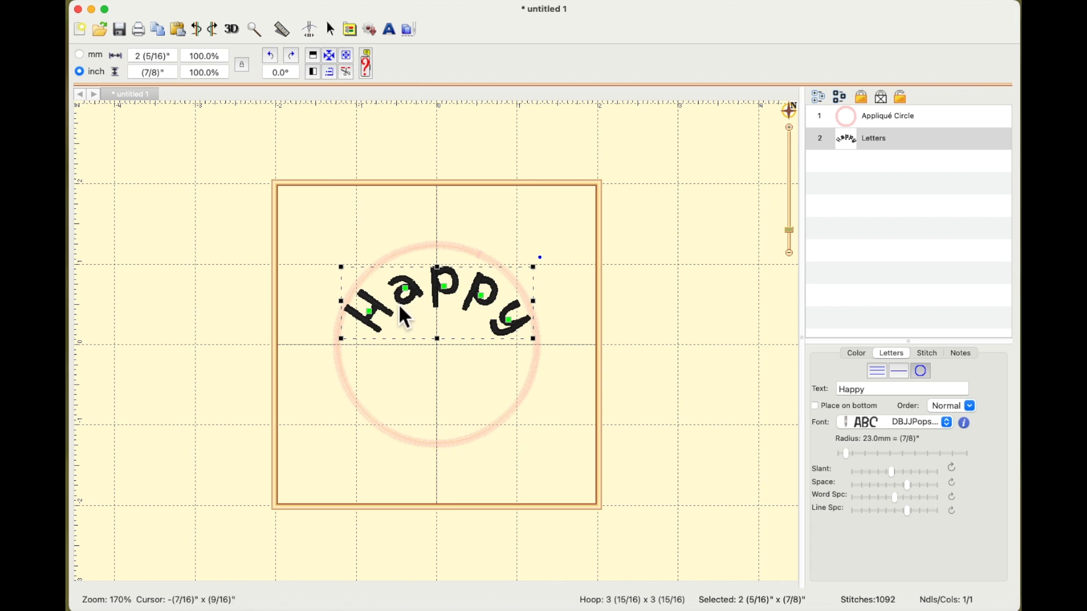
Tighten the letter spacing of Happy, set its arc radius to 18 mm and nudge the word slightly upward
left_click(907, 486)
mouse_move(910, 487)
left_mouse_down()
mouse_move(891, 487)
mouse_move(936, 488)
mouse_move(889, 487)
left_mouse_up()
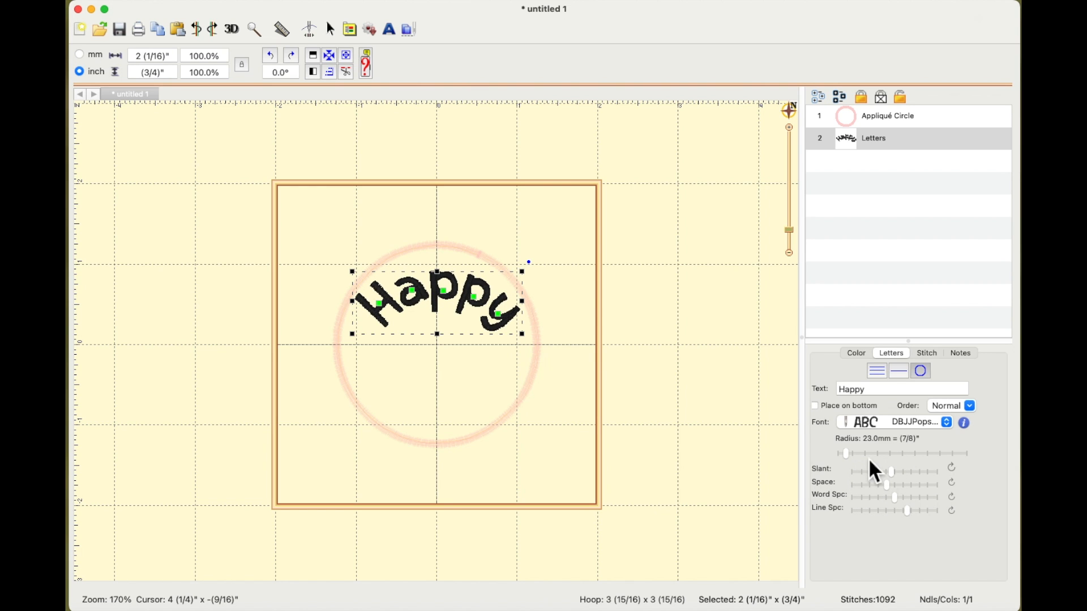
left_click_drag(851, 457, 849, 455)
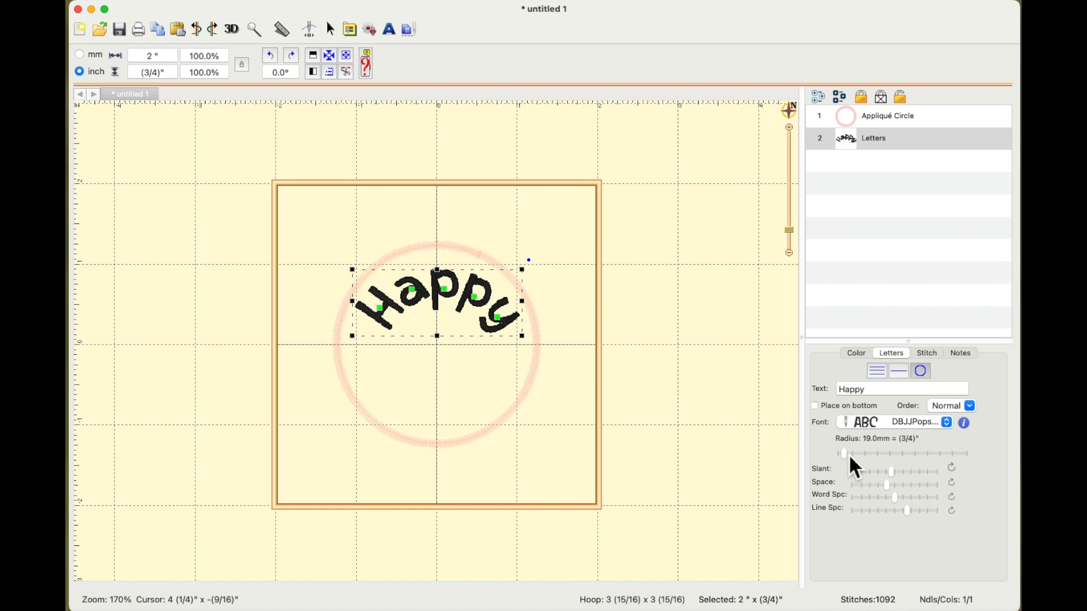
left_click_drag(438, 294, 439, 291)
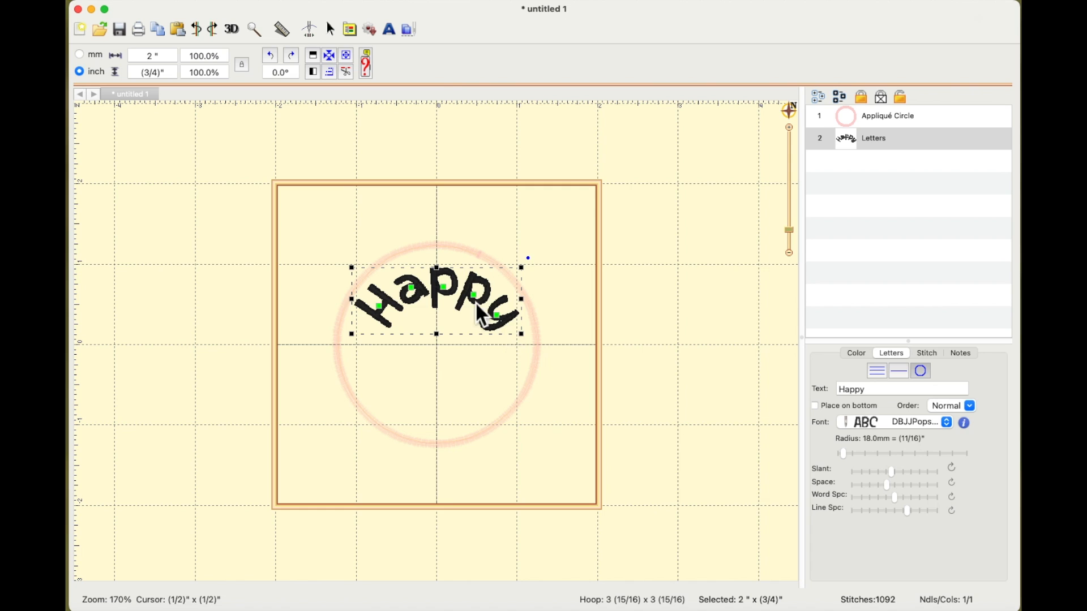
Rotate only the letter H of Happy about 14.3° clockwise
left_click(381, 309)
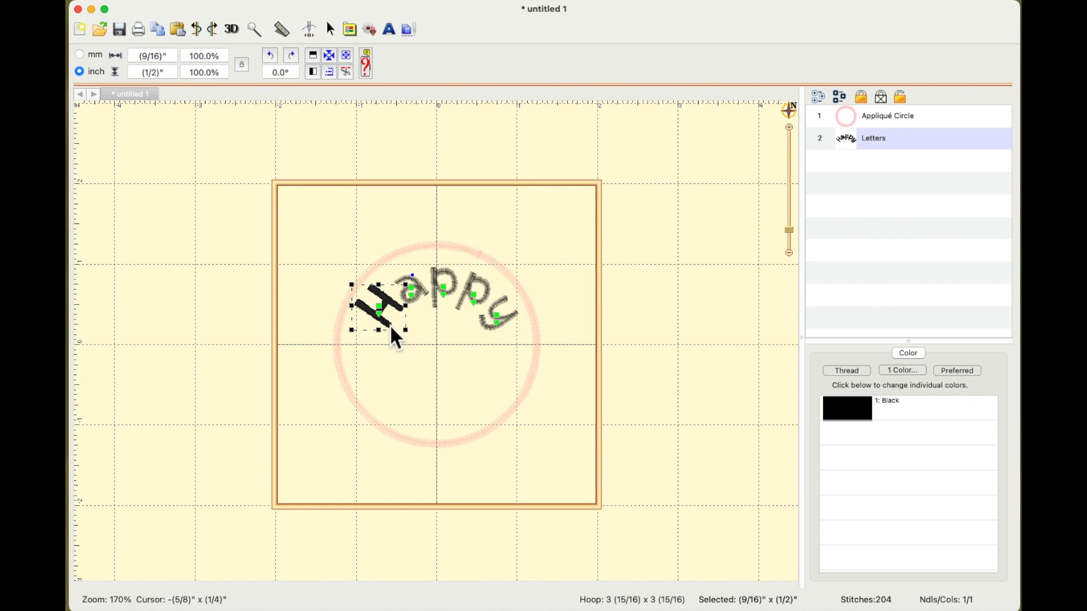
mouse_move(383, 309)
left_mouse_down()
mouse_move(372, 302)
mouse_move(391, 317)
mouse_move(382, 311)
left_mouse_up()
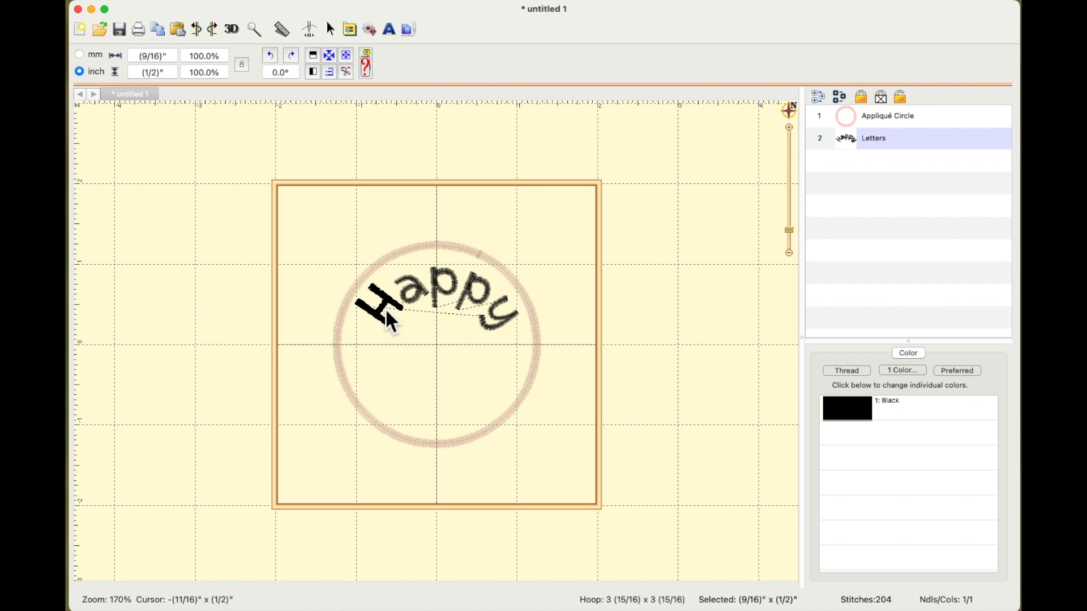
left_click(423, 286)
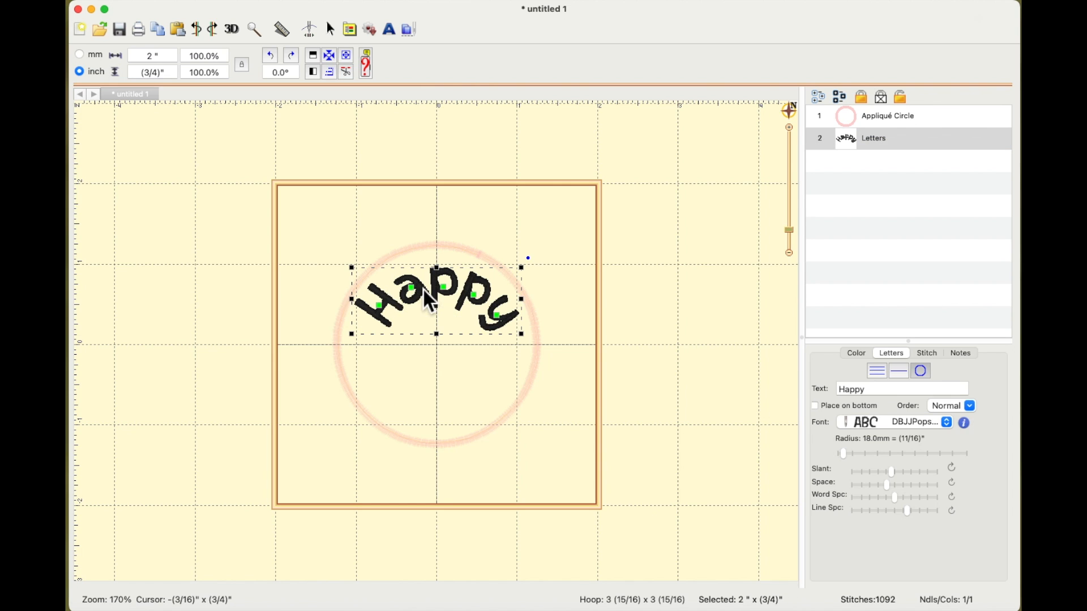
left_click(382, 307)
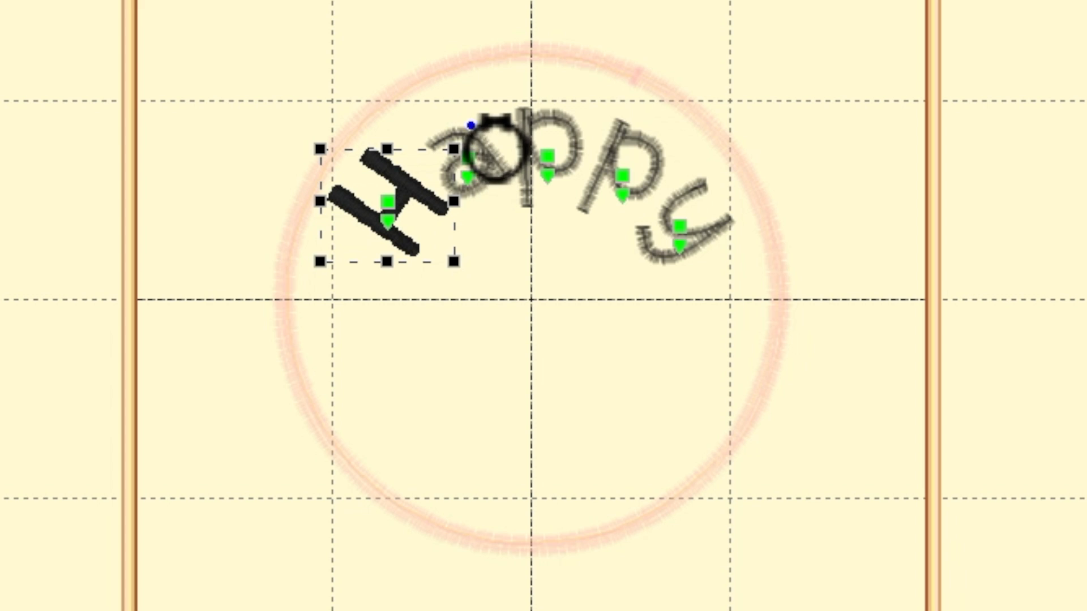
left_click_drag(412, 276, 415, 277)
left_click_drag(476, 132, 503, 144)
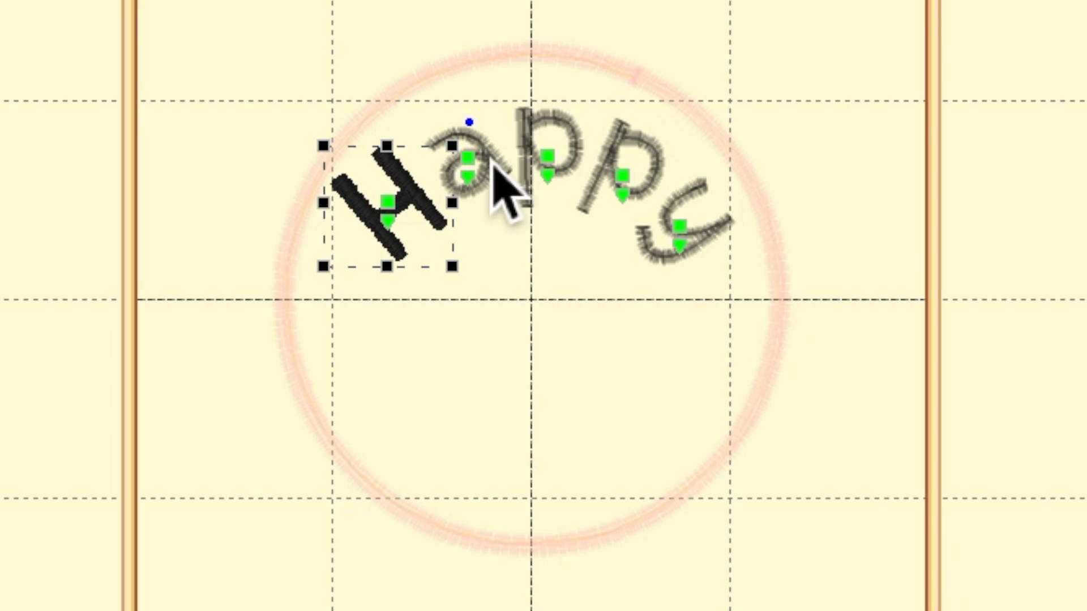
Rotate the individual letters a and y of Happy slightly to refine how they sit on the arc
left_click(491, 161)
left_click(469, 159)
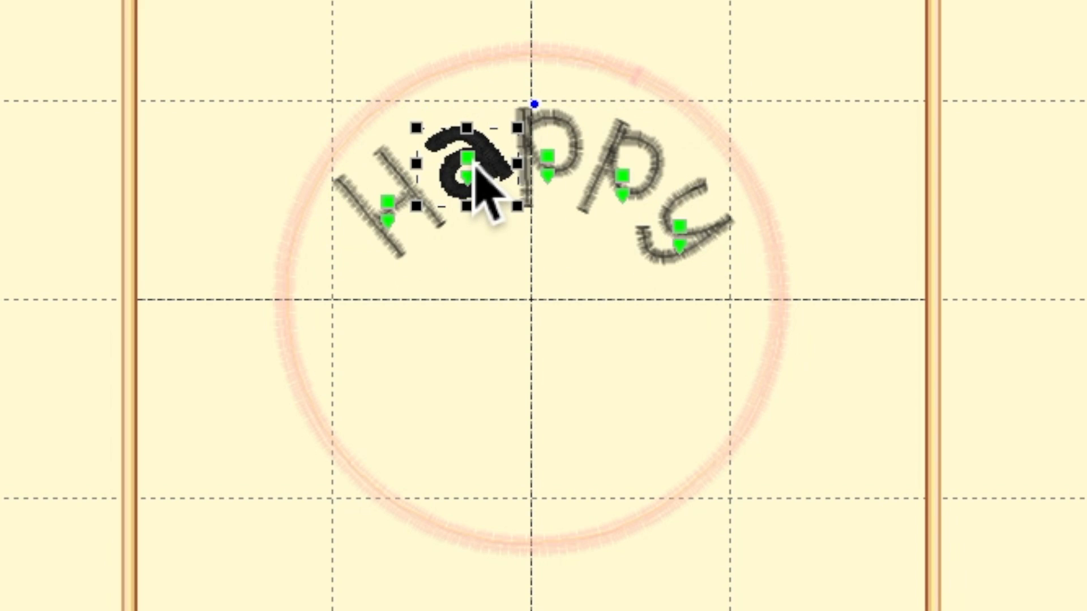
left_click_drag(528, 102, 518, 85)
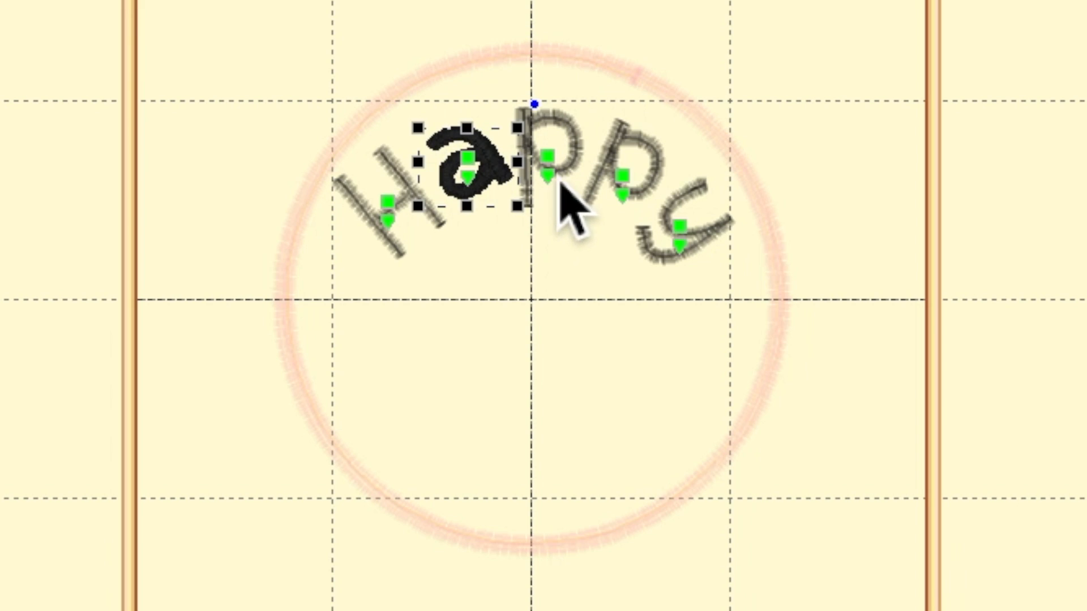
left_click(685, 237)
left_click_drag(753, 152, 755, 151)
left_click(1058, 249)
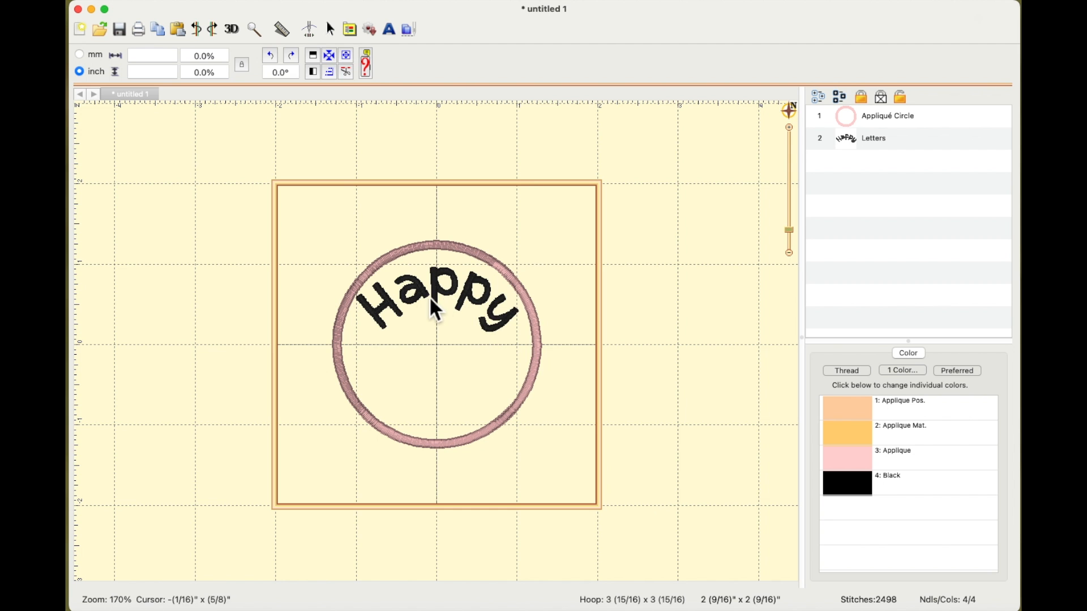
Shift the single letter H of Happy slightly closer to the letter a
left_click(390, 300)
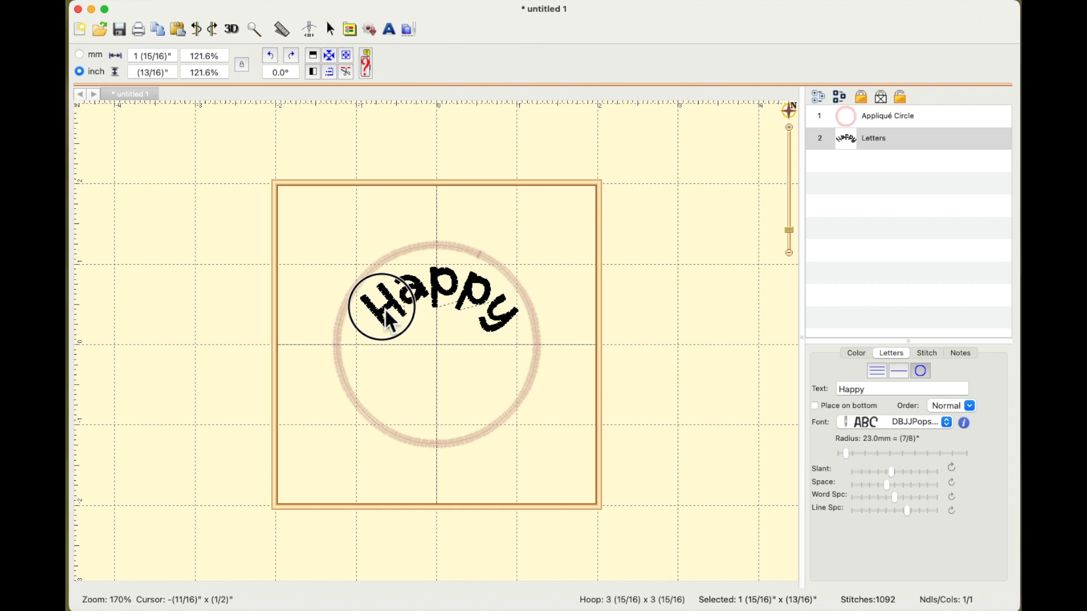
left_click(385, 308)
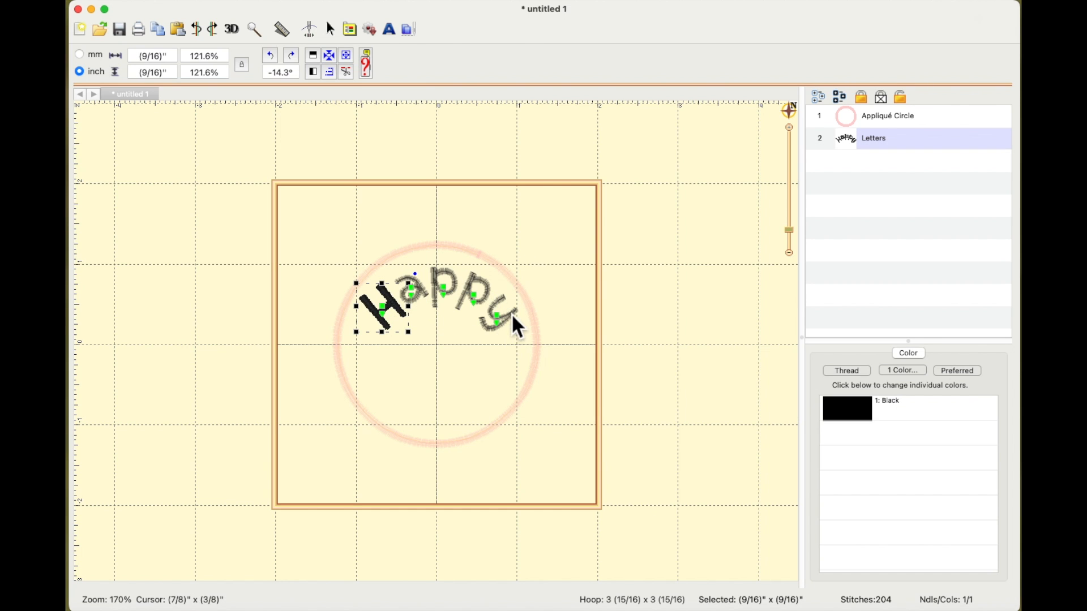
left_click(638, 305)
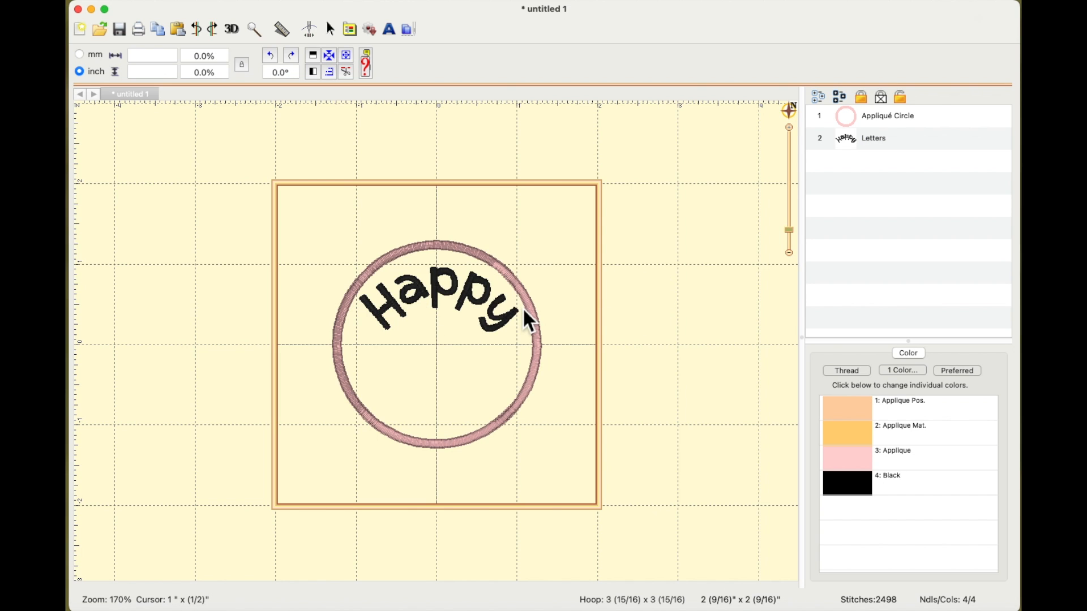
Add a second circular lettering object reading Birthday and move it down into the lower half of the appliqué circle
left_click(392, 30)
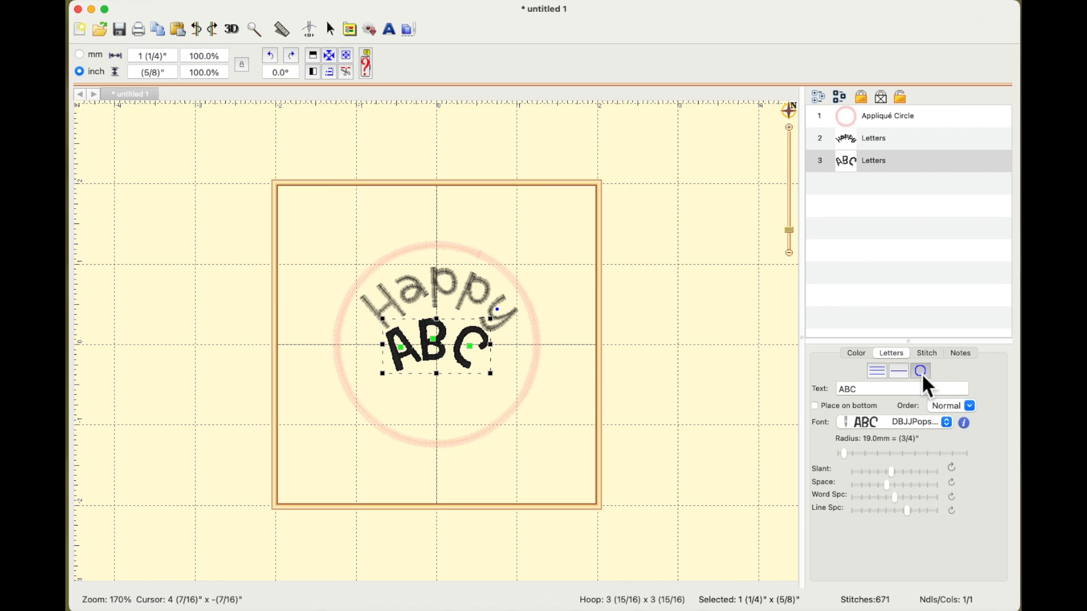
double_click(847, 390)
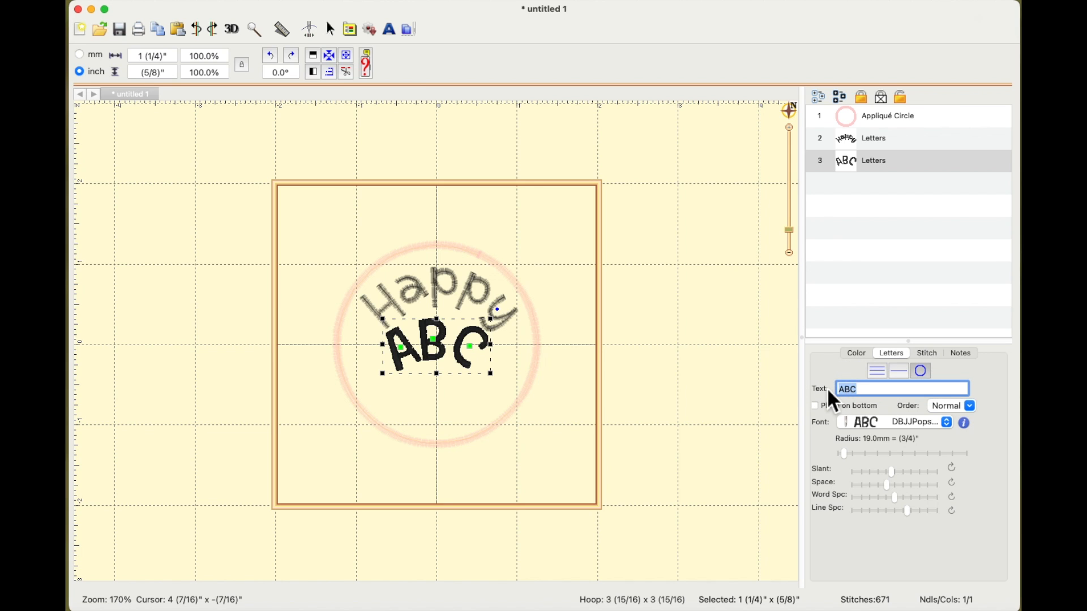
type("Birthday")
key("Return")
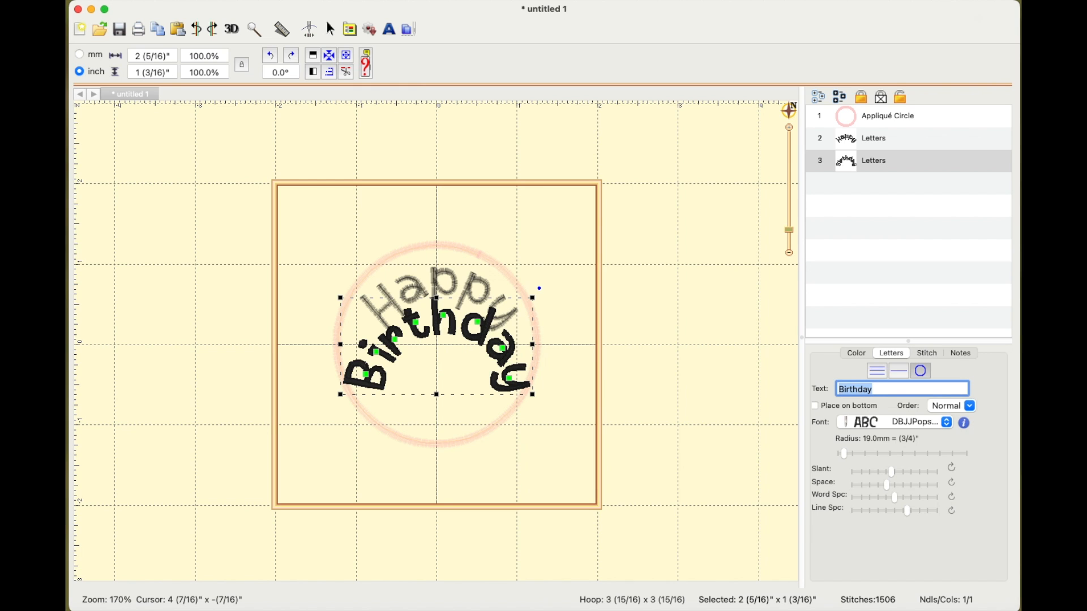
left_click_drag(456, 325, 463, 385)
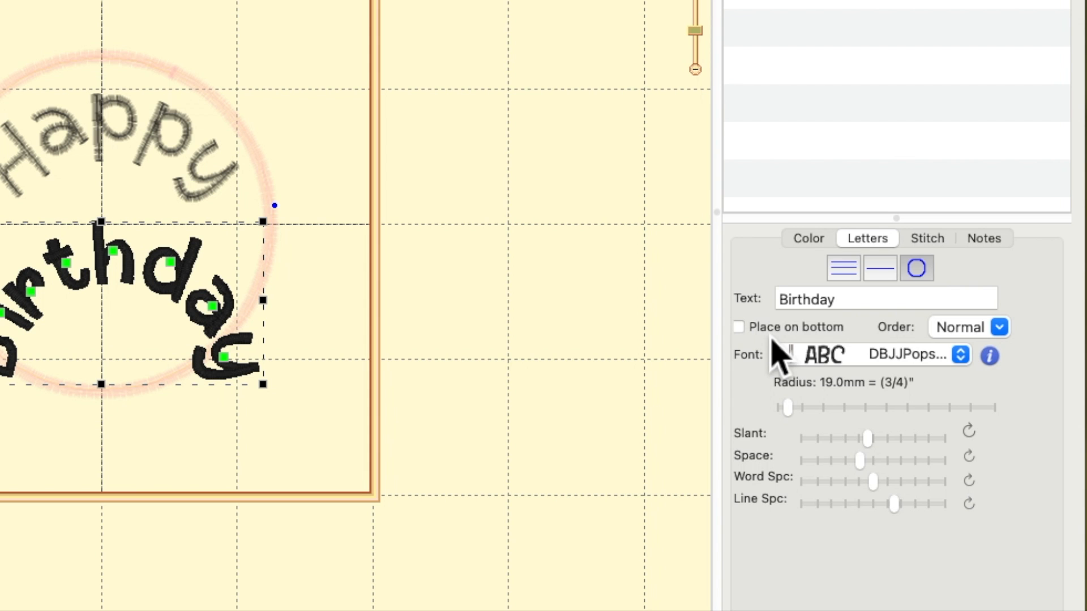
Place the Birthday lettering on the bottom of its circle and widen the spacing between its letters
left_click(738, 327)
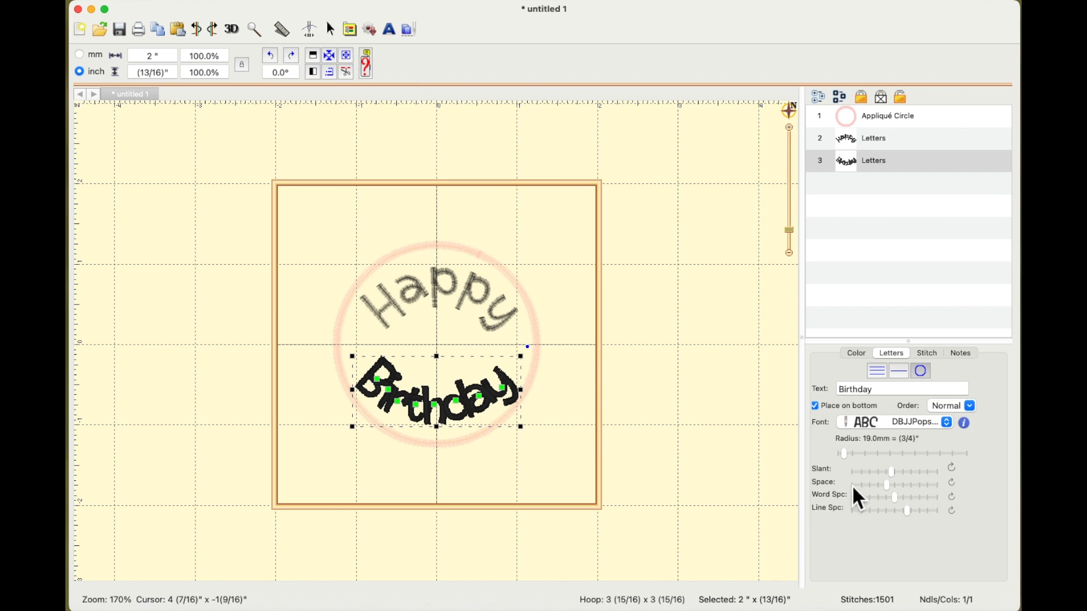
left_click_drag(887, 485, 906, 484)
Nudge the individual letters B, y and i of Birthday slightly upward to refine their fit inside the appliqué circle
left_click(365, 371)
left_click(365, 371)
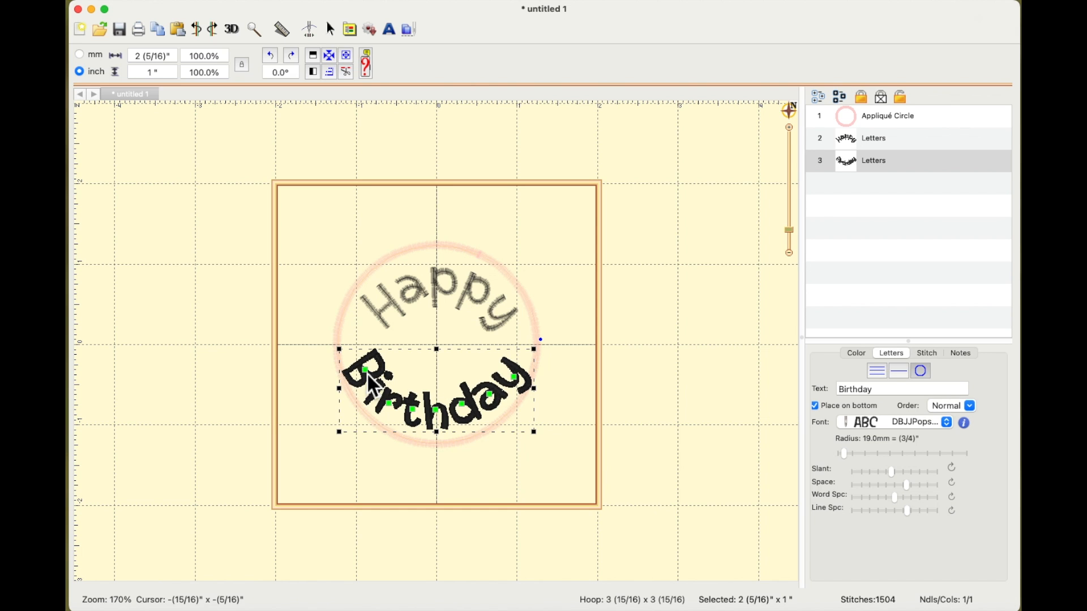
left_click(374, 386)
left_click_drag(369, 372, 372, 366)
left_click(515, 377)
left_click_drag(515, 376, 511, 368)
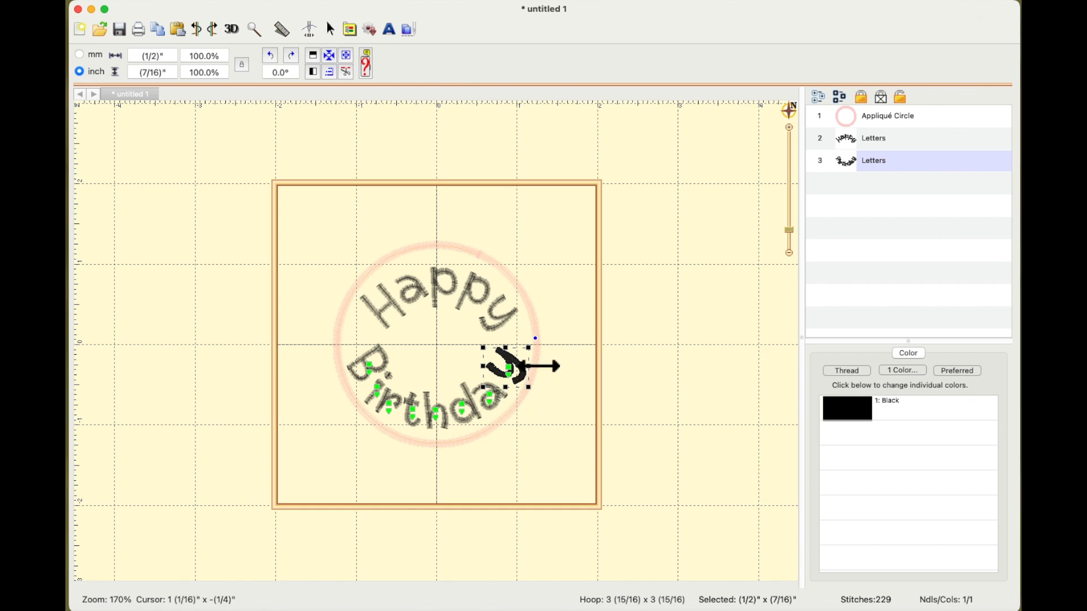
left_click_drag(512, 368, 511, 367)
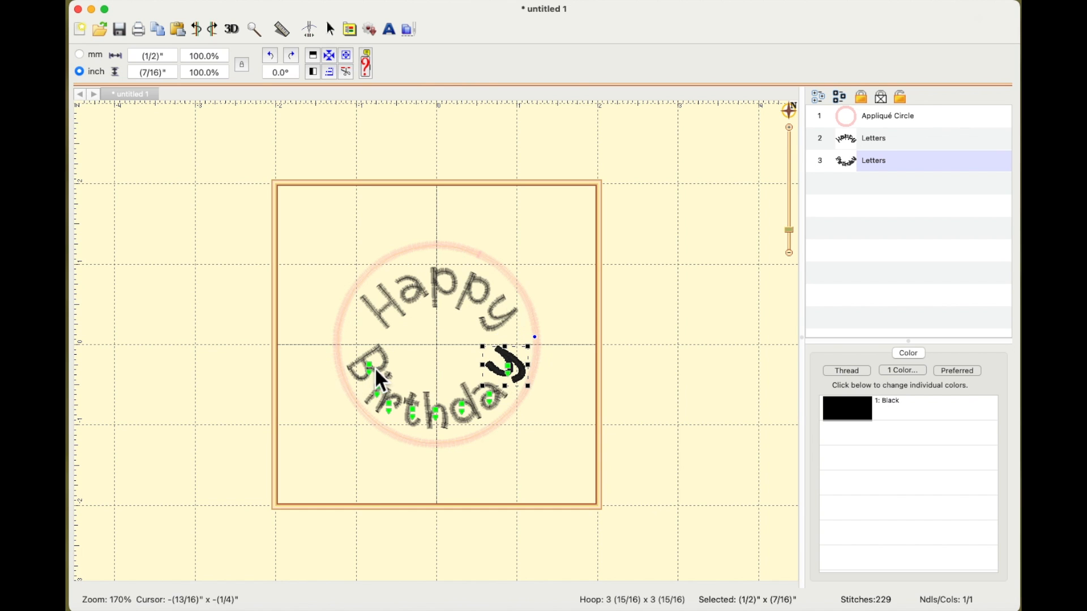
left_click_drag(379, 389, 378, 386)
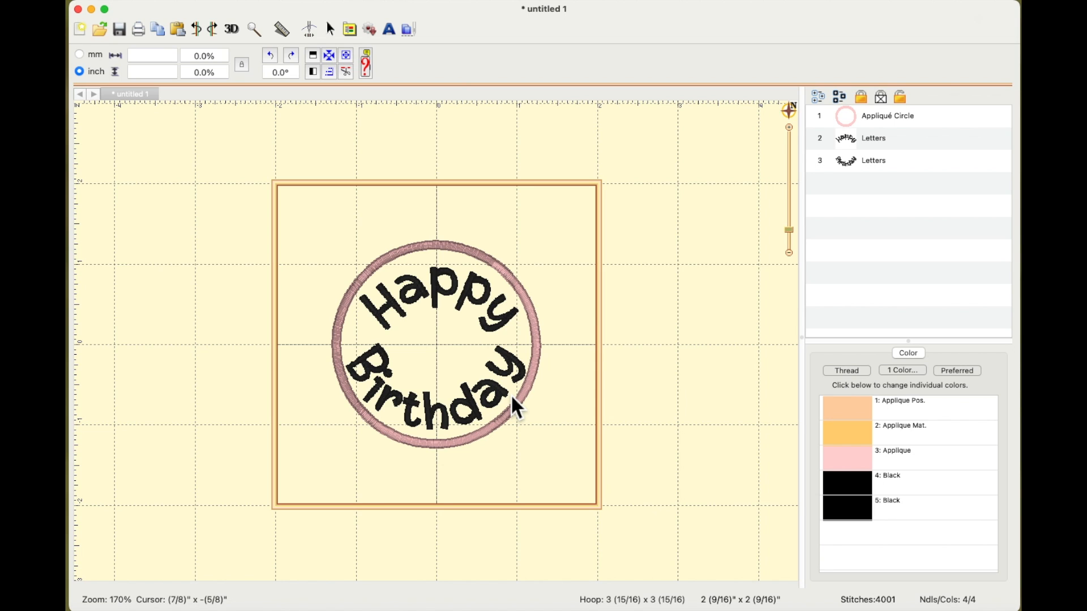
Select the appliqué circle and both lettering objects together and centre the whole design in the hoop
left_click_drag(293, 220, 613, 477)
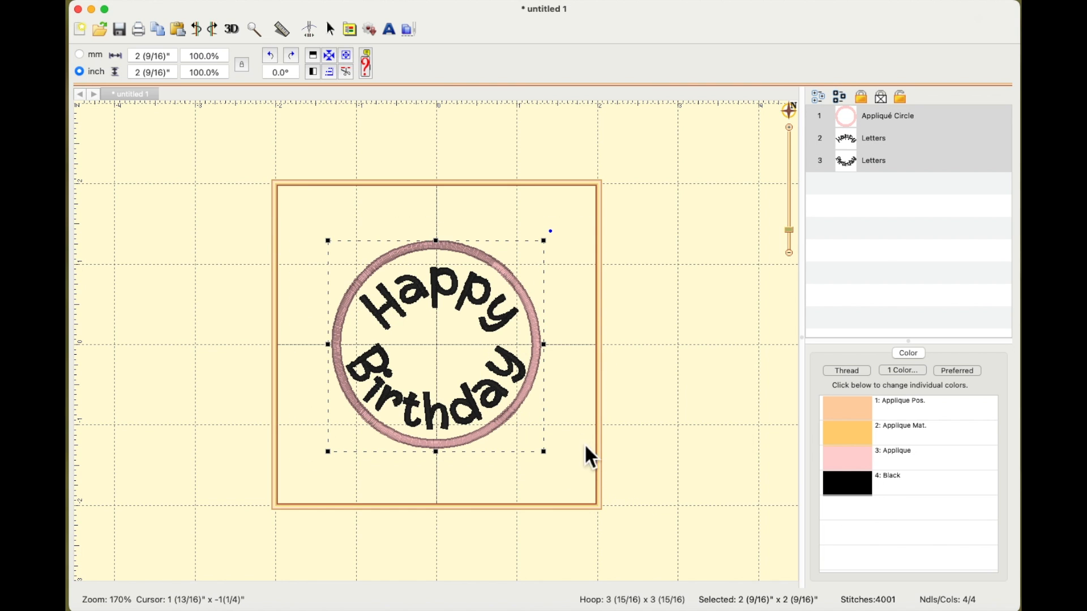
left_click(330, 55)
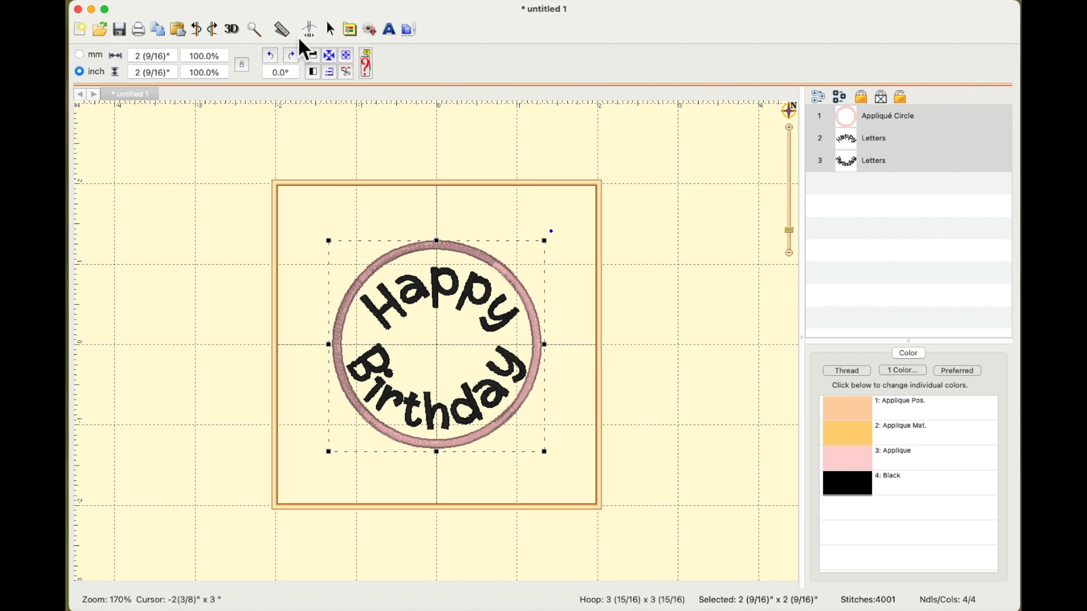
left_click(28, 0)
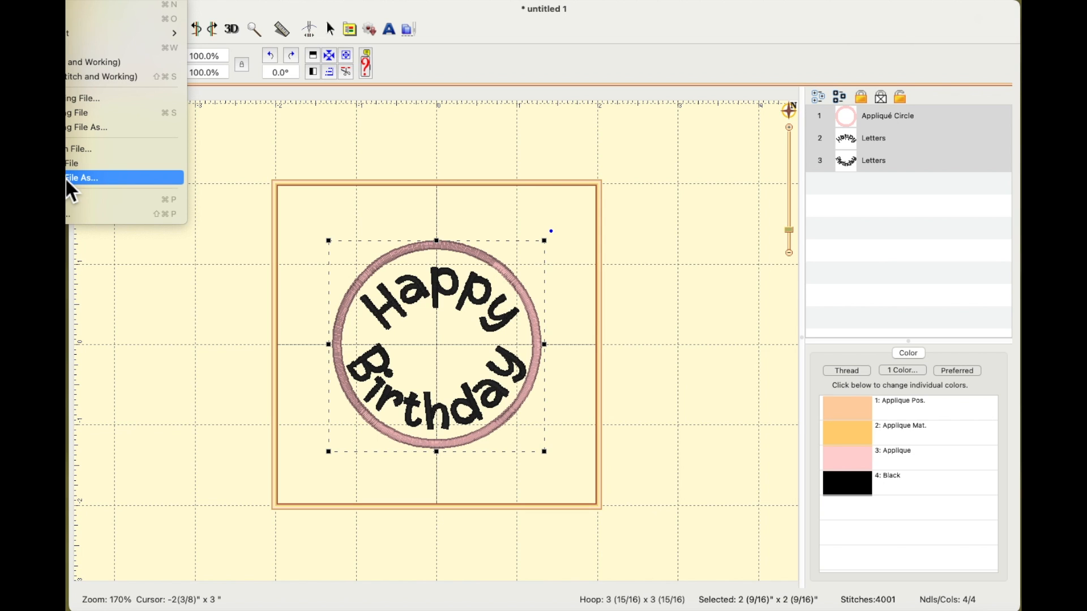
left_click(181, 270)
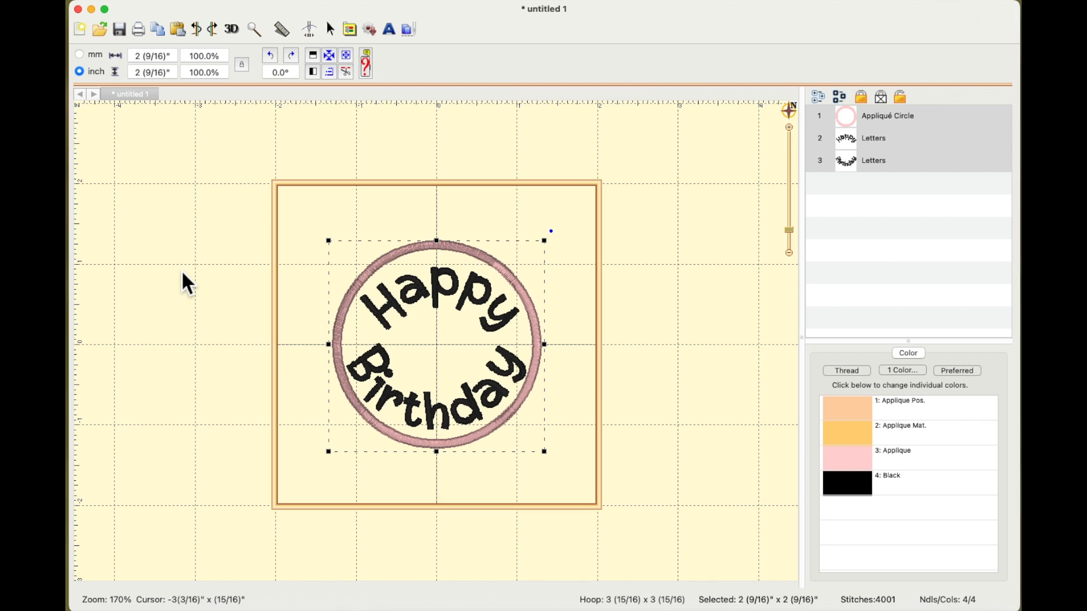
left_click(641, 258)
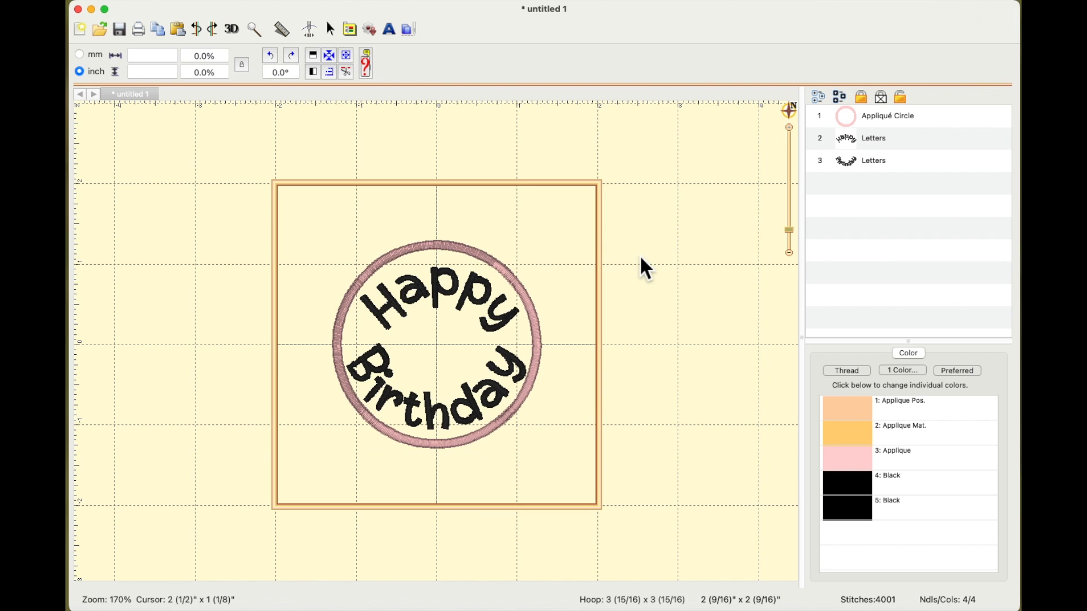